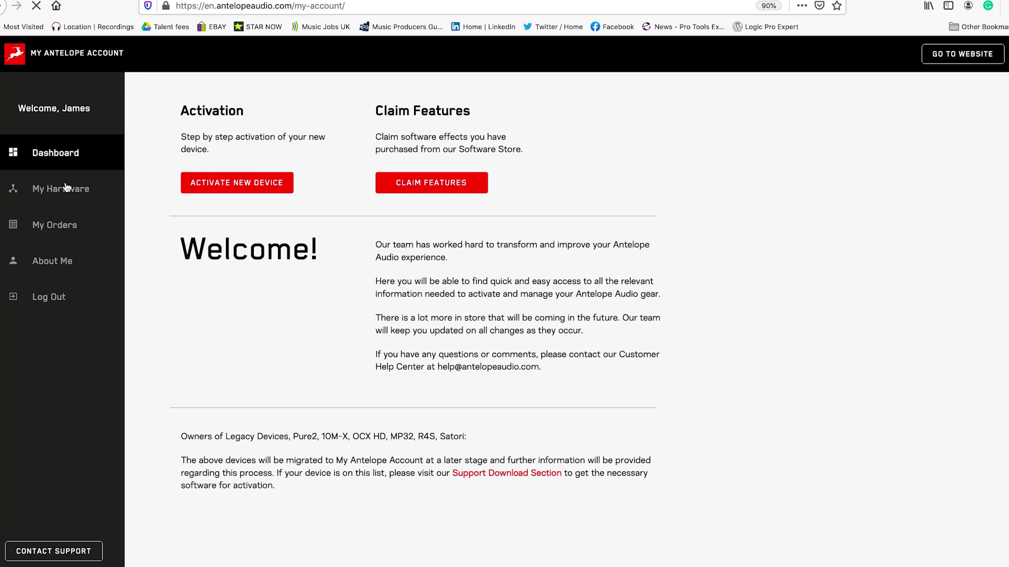
Step: Review the registered devices under My Hardware, then open the My Orders history
{"action": "left_click", "coordinate": [66, 188]}
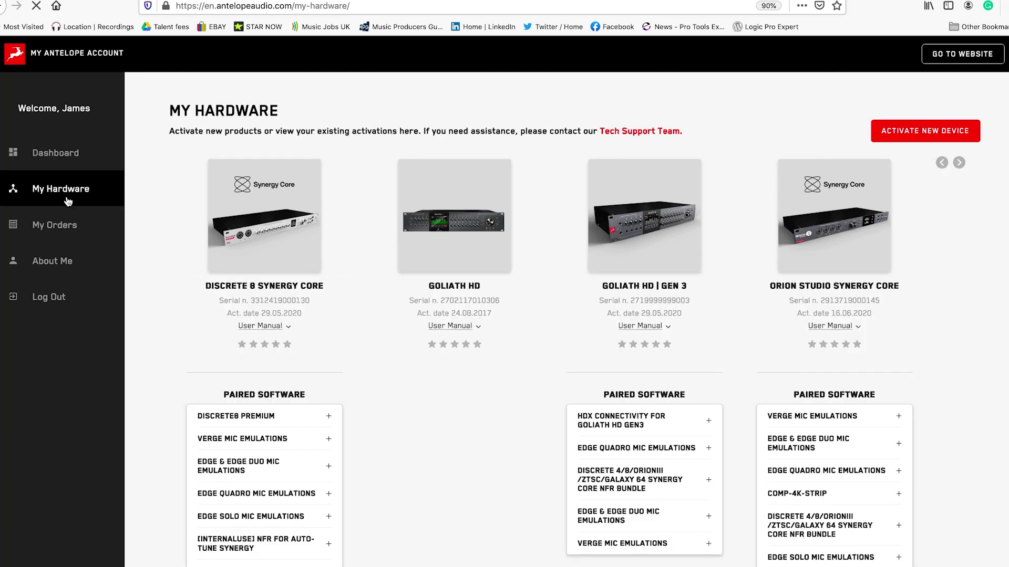
{"action": "left_click", "coordinate": [67, 231]}
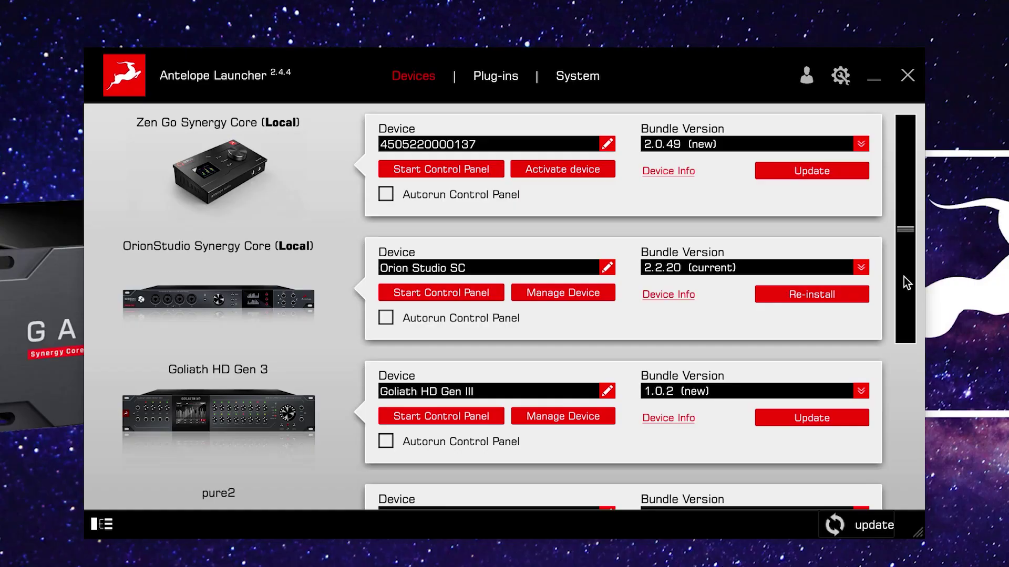
Step: Scroll the Launcher's Devices list down to pure2 to see every device's bundle version
{"action": "left_click_drag", "start_coordinate": [904, 276], "coordinate": [921, 255]}
{"action": "left_click", "coordinate": [490, 82]}
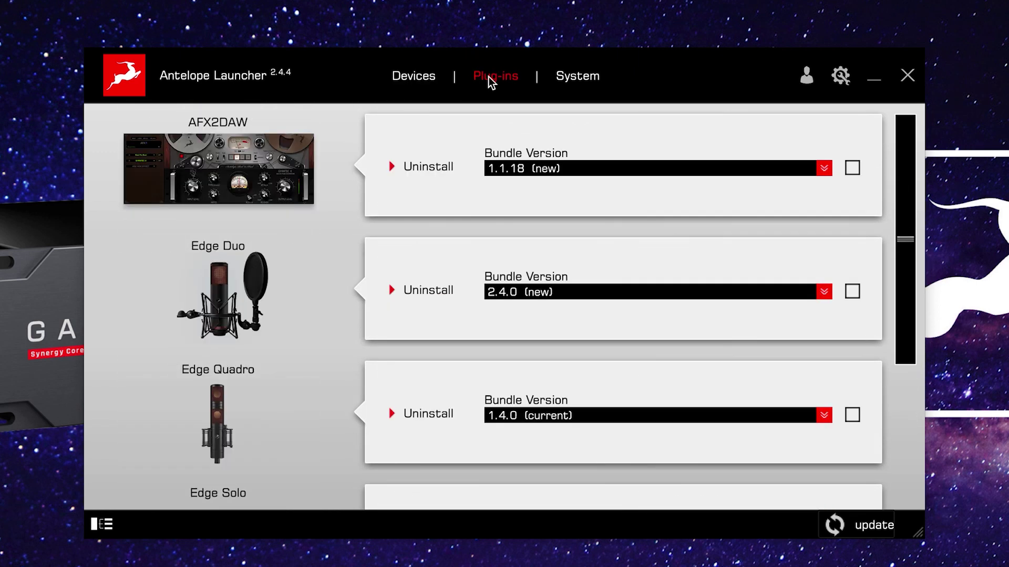
{"action": "left_click", "coordinate": [580, 77]}
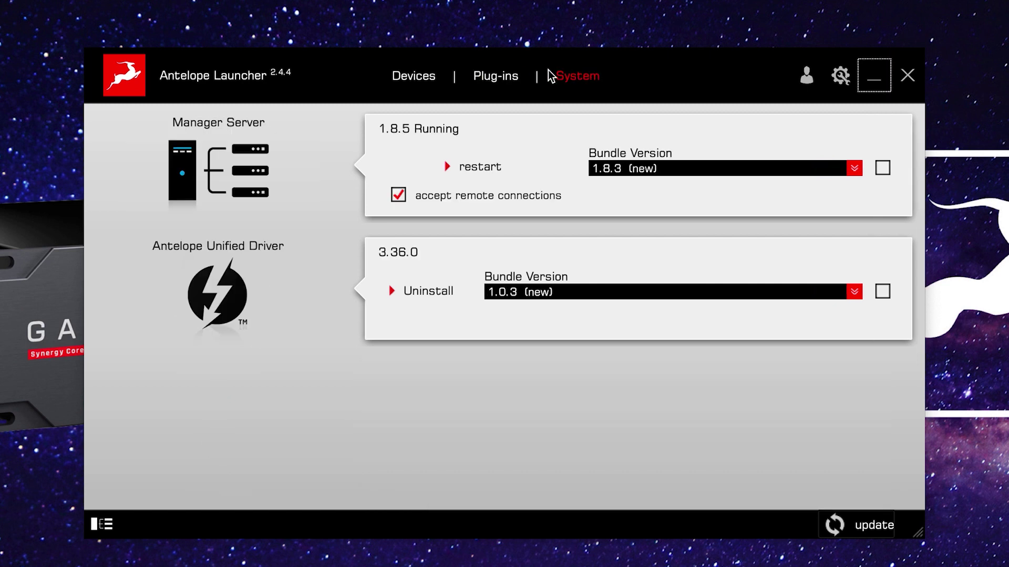
{"action": "left_click", "coordinate": [497, 82]}
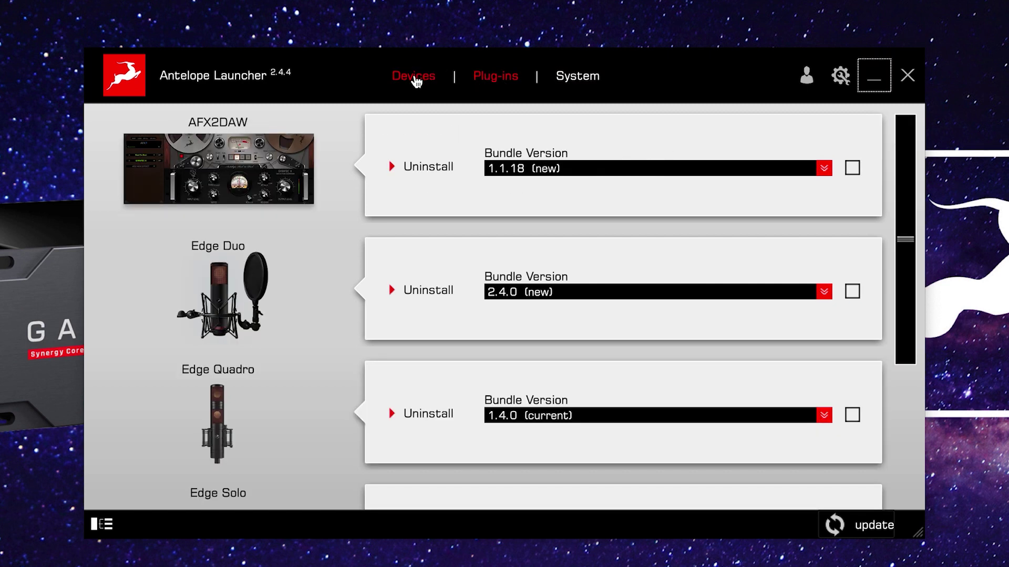
{"action": "left_click", "coordinate": [414, 79]}
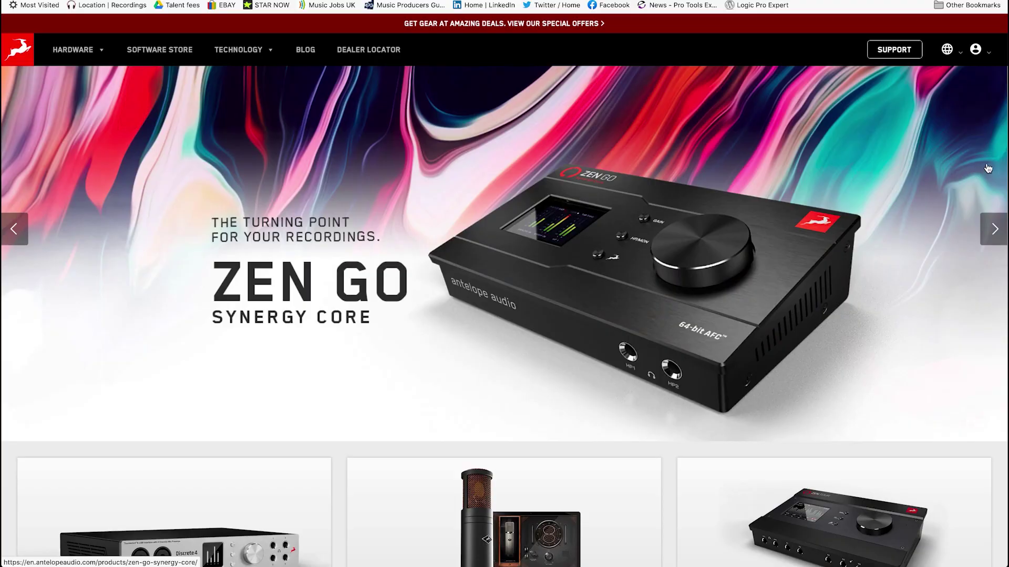
Step: Sign in to the Antelope Audio website account using the saved sign-in details
{"action": "mouse_move", "coordinate": [975, 50]}
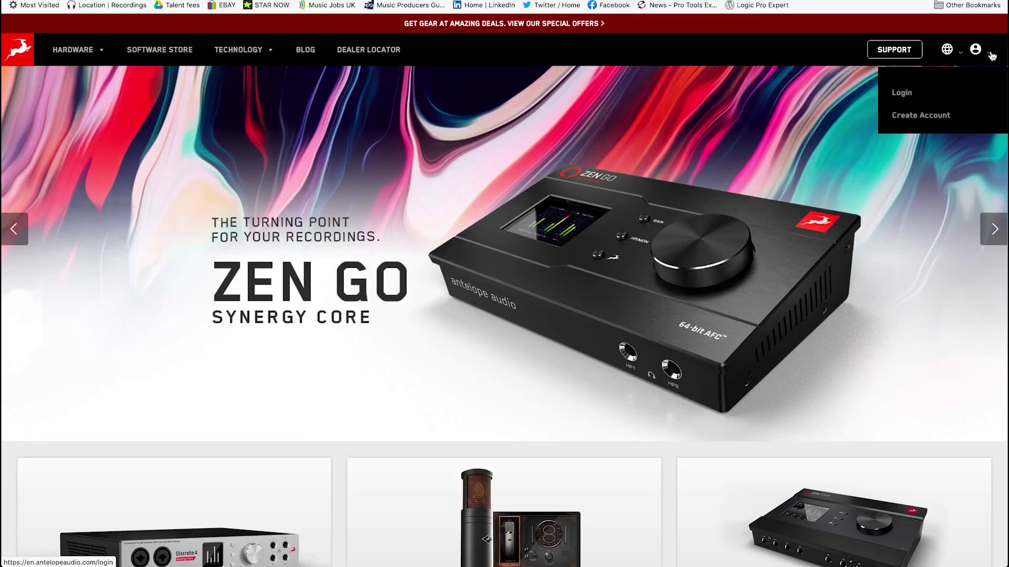
{"action": "left_click", "coordinate": [949, 94]}
{"action": "left_click", "coordinate": [682, 158]}
{"action": "left_click", "coordinate": [626, 196]}
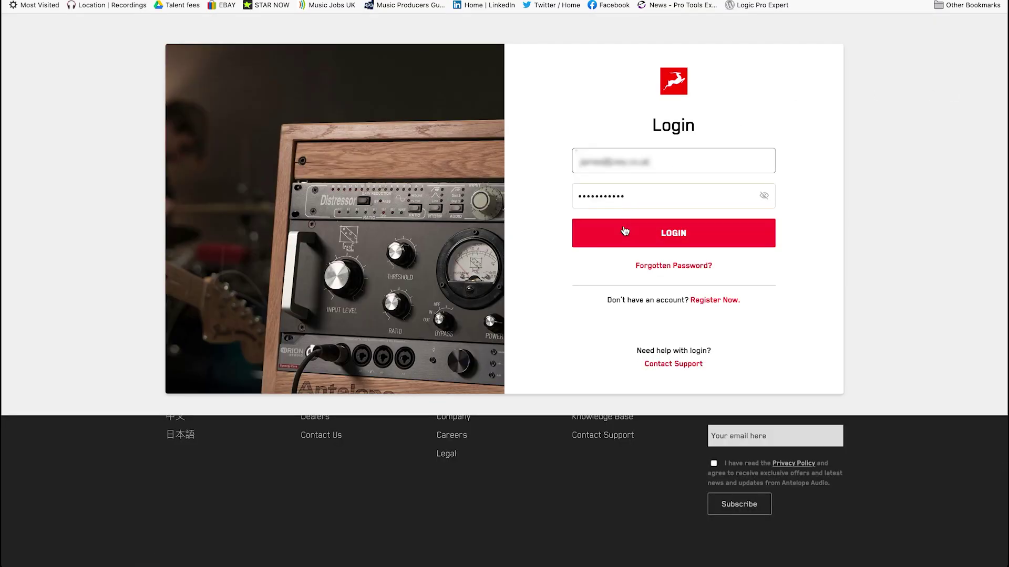
{"action": "left_click", "coordinate": [625, 232]}
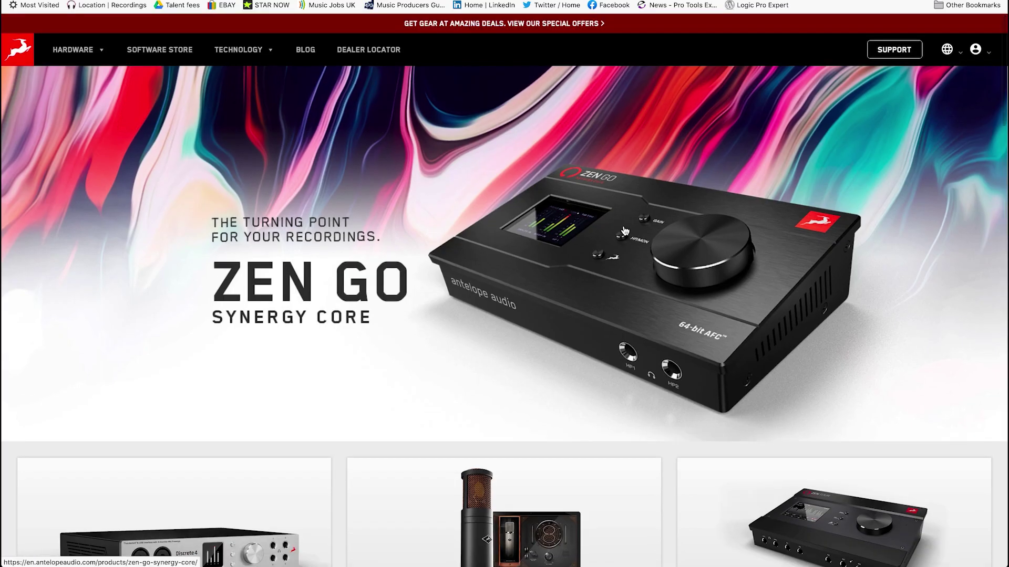
Step: Download the Mac OS Antelope Launcher installer from My Account and confirm opening it
{"action": "mouse_move", "coordinate": [975, 49]}
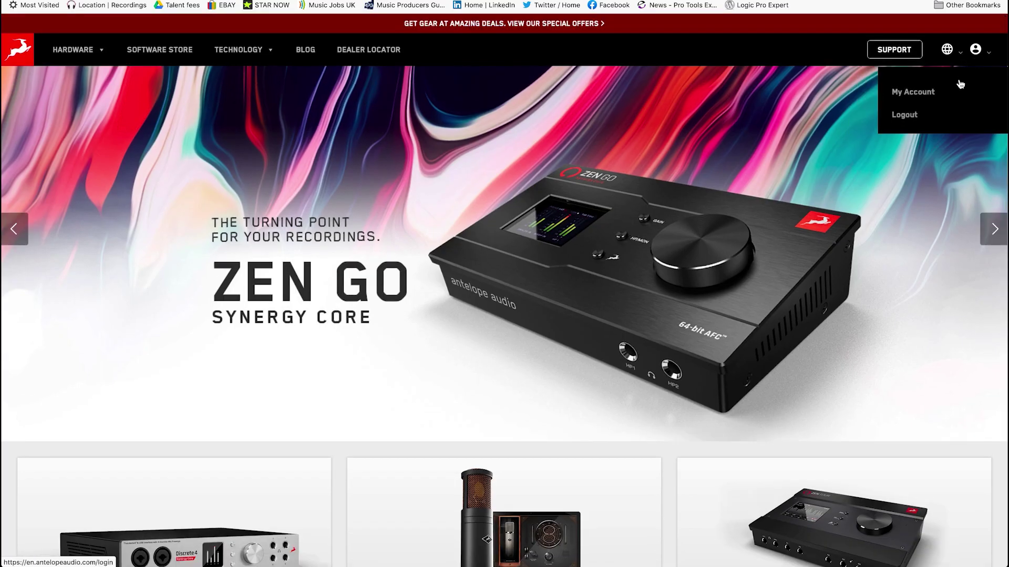
{"action": "left_click", "coordinate": [954, 96]}
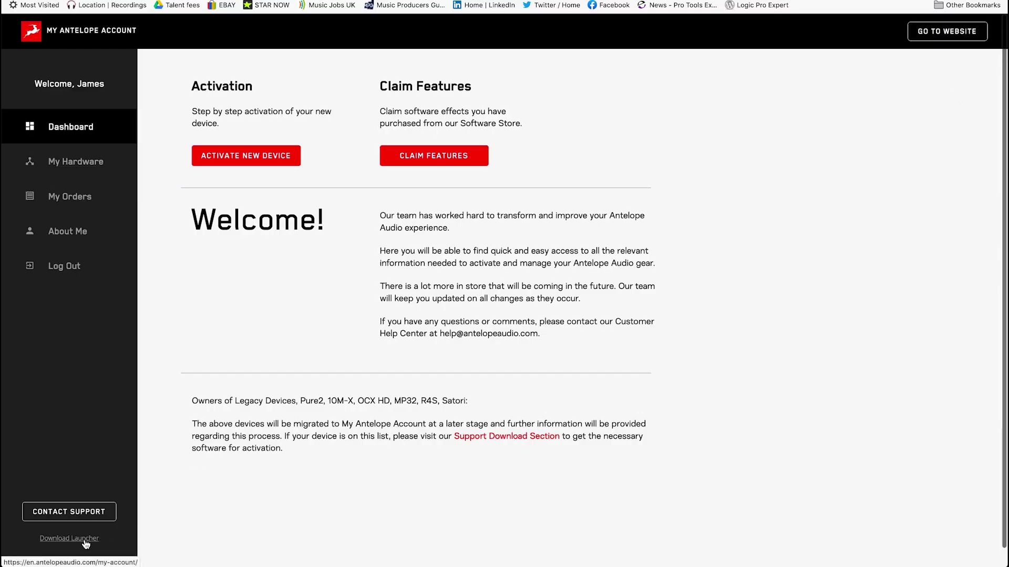
{"action": "left_click", "coordinate": [84, 541]}
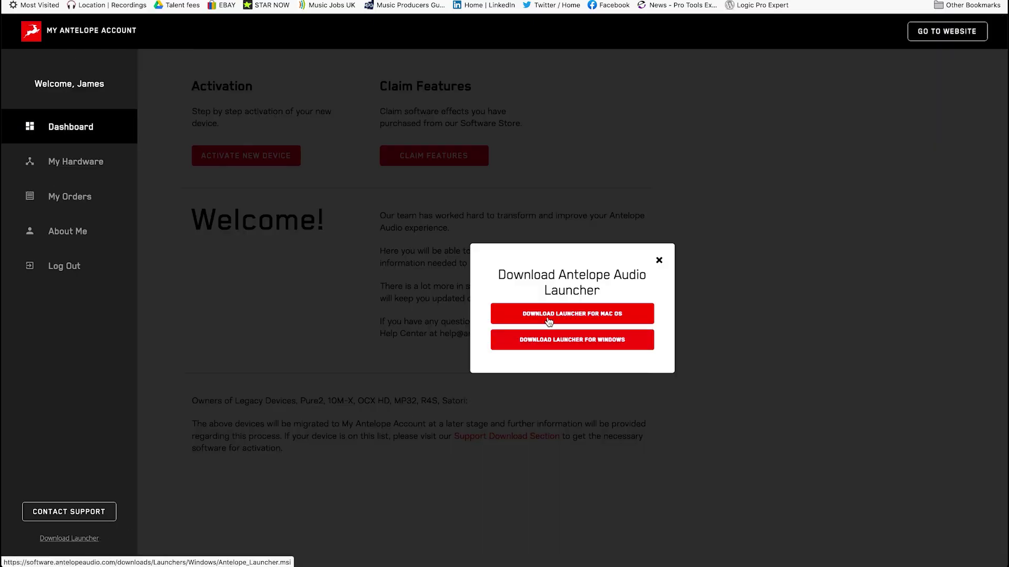
{"action": "left_click", "coordinate": [553, 315]}
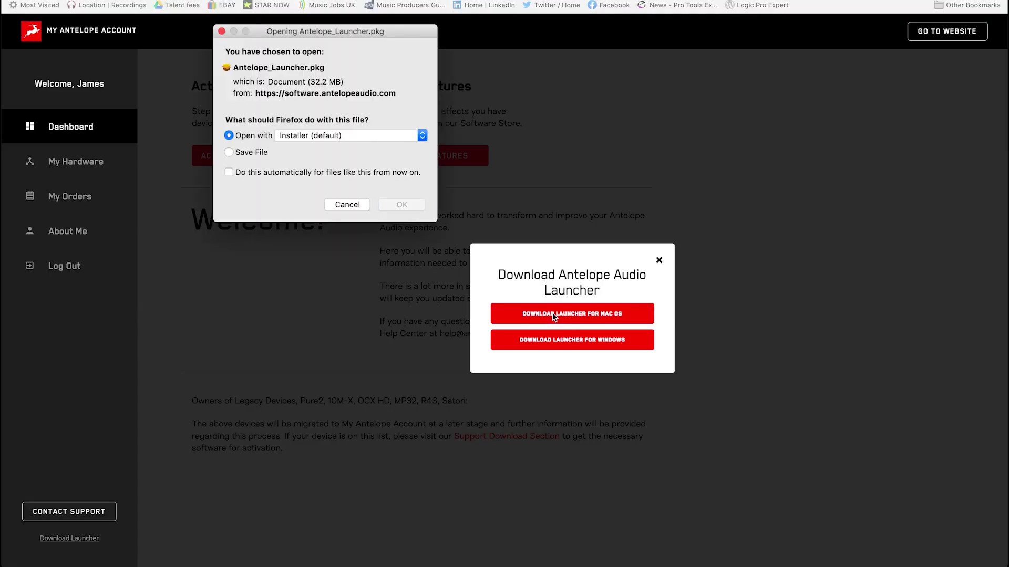
{"action": "left_click", "coordinate": [401, 205]}
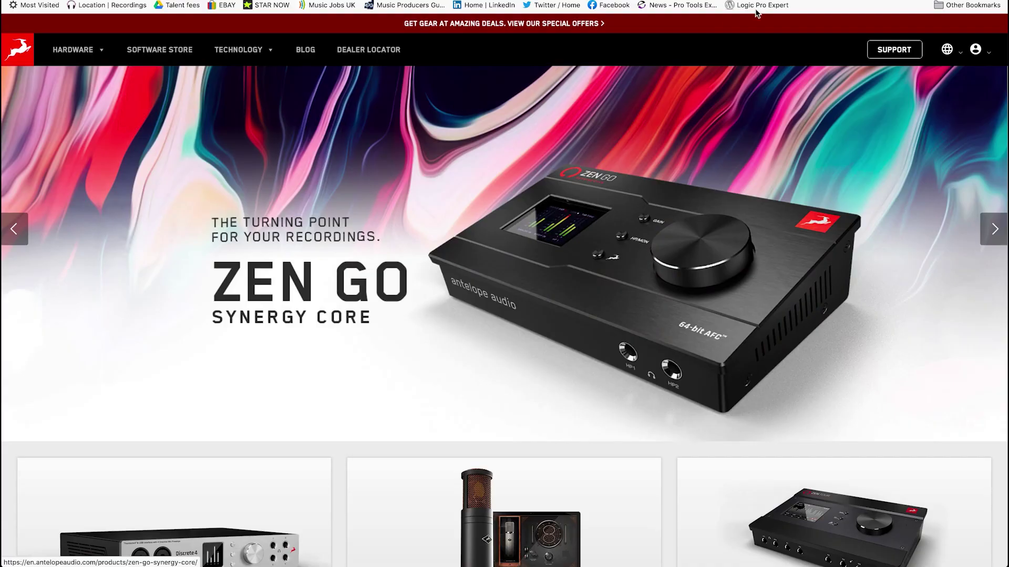
Step: Get the latest Mac OS Launcher from Support > Downloads > Goliath HD III and confirm opening it
{"action": "left_click", "coordinate": [891, 51]}
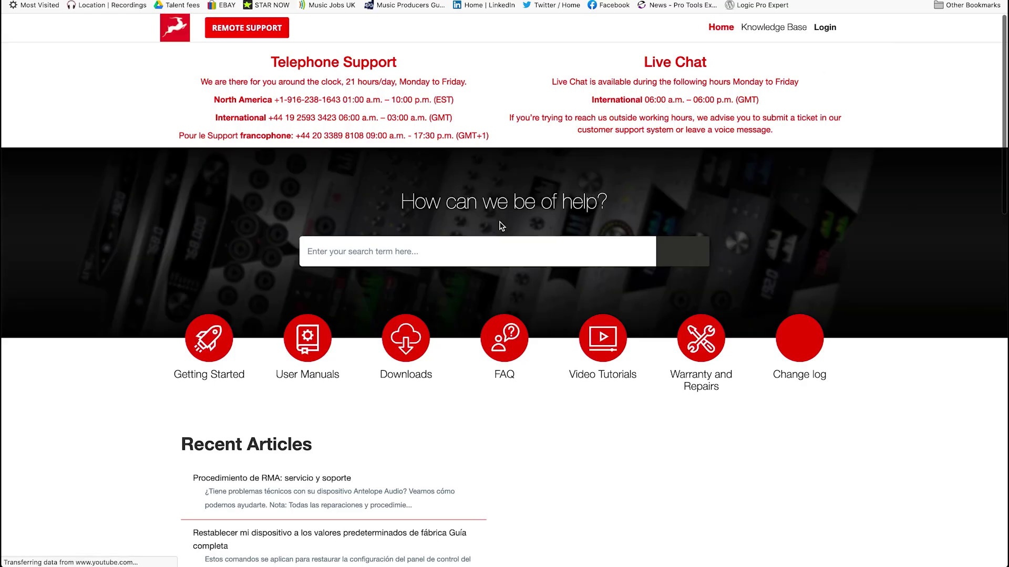
{"action": "left_click", "coordinate": [408, 339]}
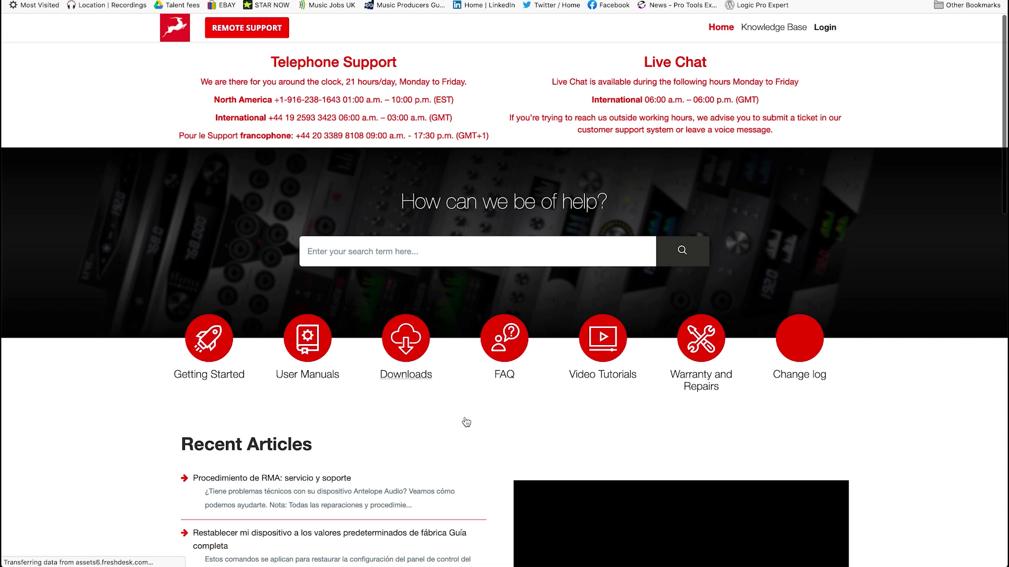
{"action": "scroll", "coordinate": [464, 420], "scroll_direction": "down", "scroll_amount": 4}
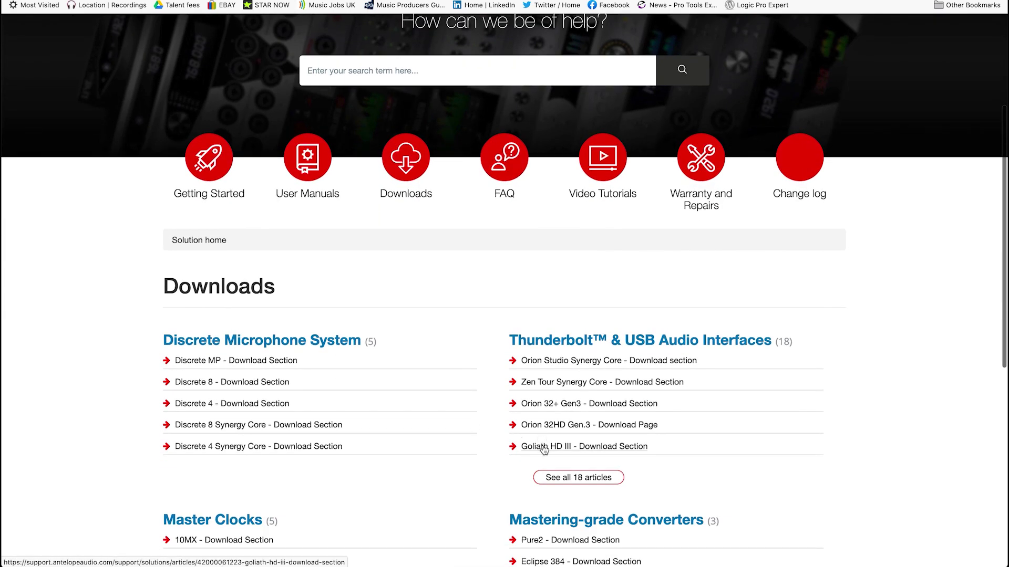
{"action": "left_click", "coordinate": [544, 448]}
{"action": "scroll", "coordinate": [455, 470], "scroll_direction": "down", "scroll_amount": 12}
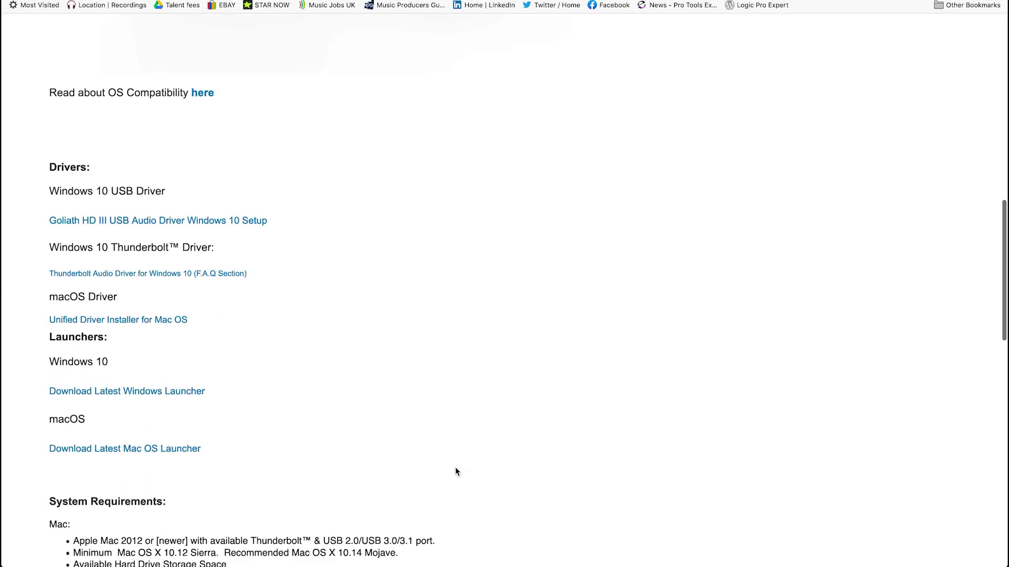
{"action": "left_click", "coordinate": [130, 244]}
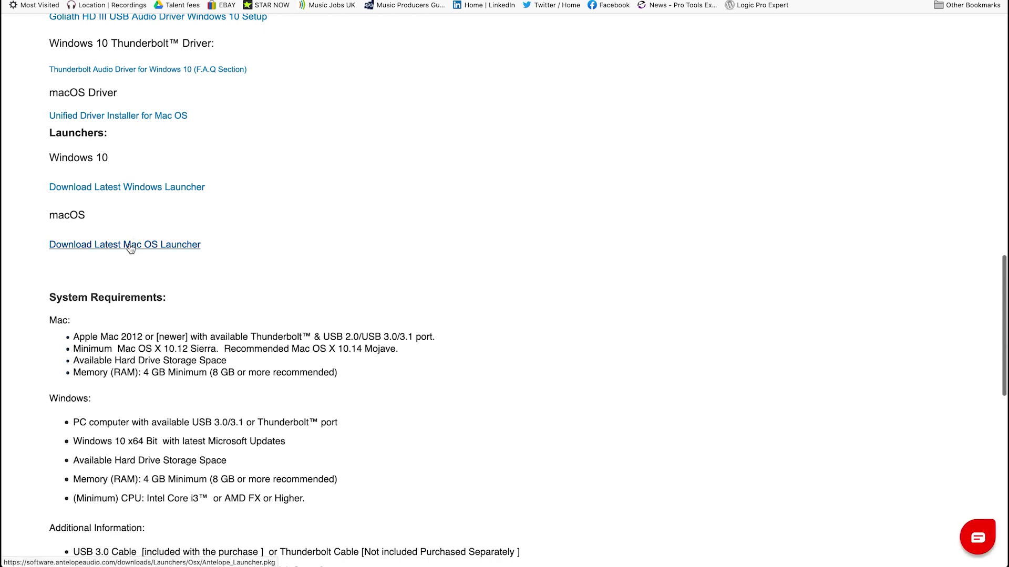
{"action": "left_click", "coordinate": [399, 204]}
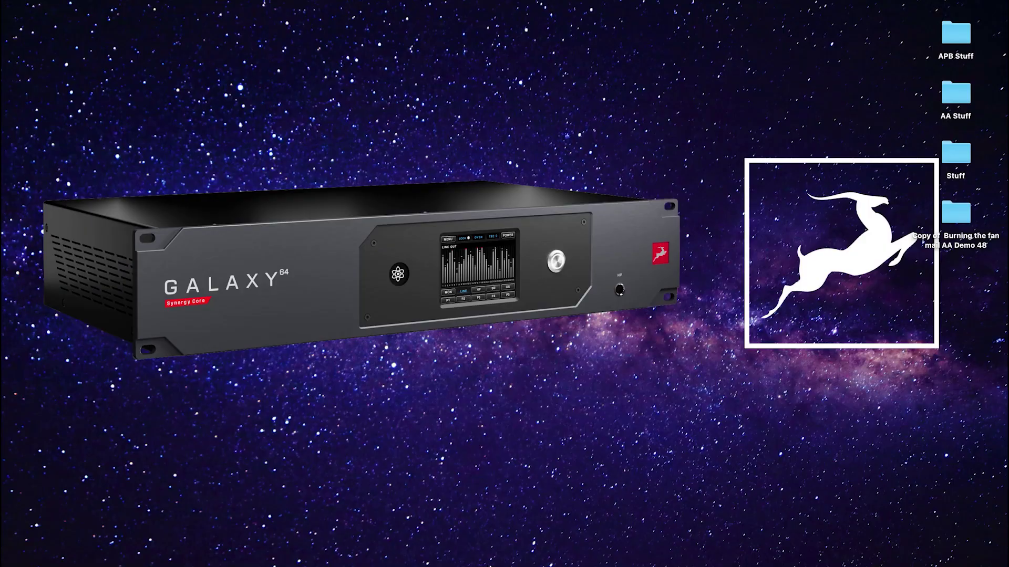
Step: Launch Antelope Launcher and scroll the Devices list up to Zen Go Synergy Core
{"action": "left_click", "coordinate": [518, 535]}
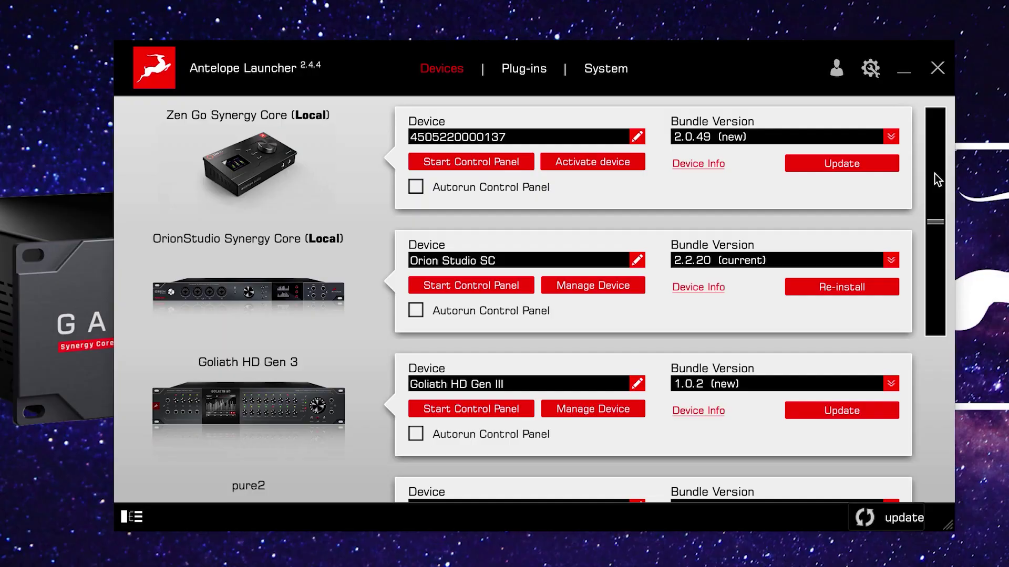
{"action": "left_click_drag", "start_coordinate": [934, 174], "coordinate": [949, 165]}
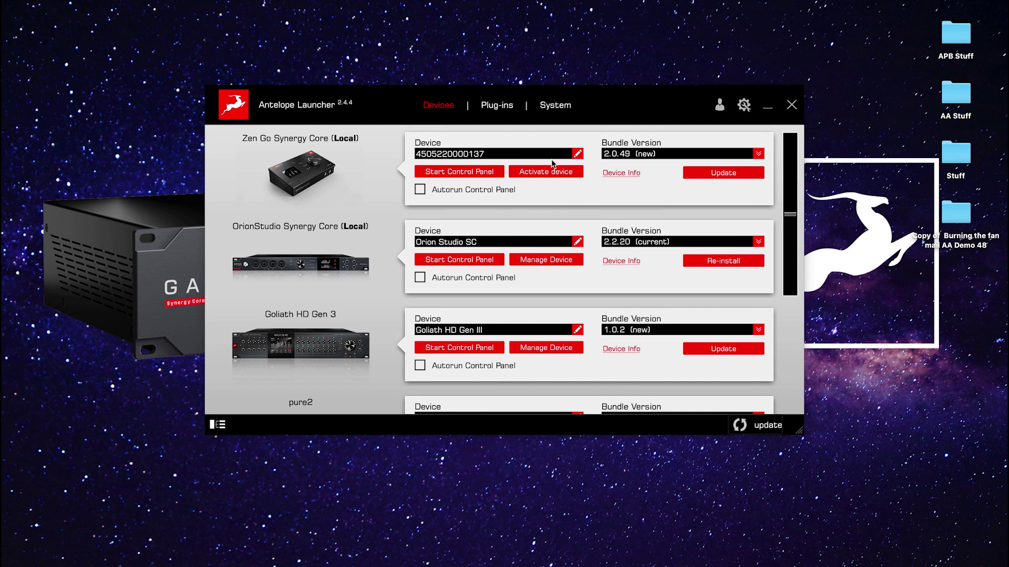
Step: Log in from the Activate device prompt with the account e-mail and password
{"action": "left_click", "coordinate": [546, 172]}
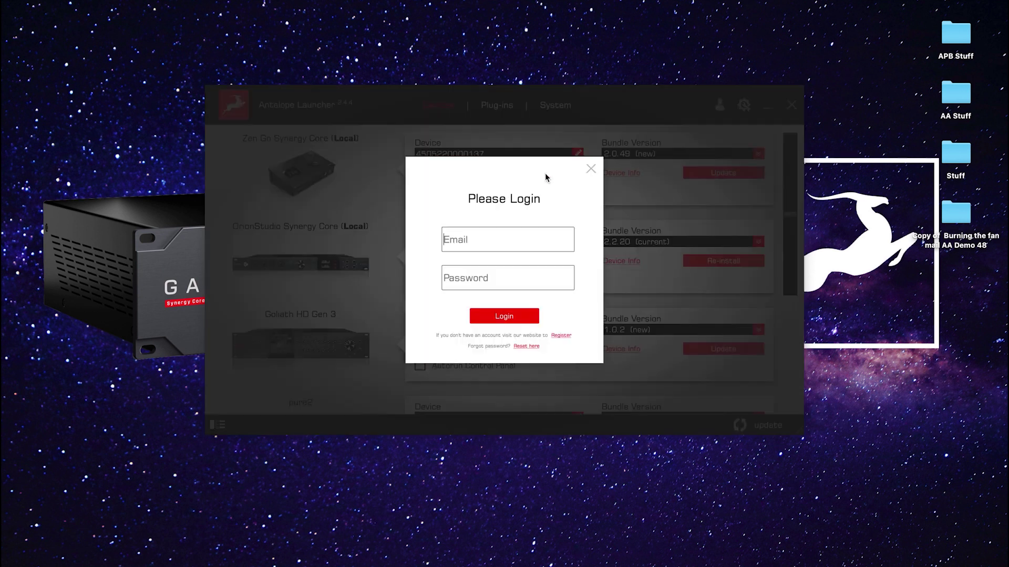
{"action": "left_click", "coordinate": [495, 239]}
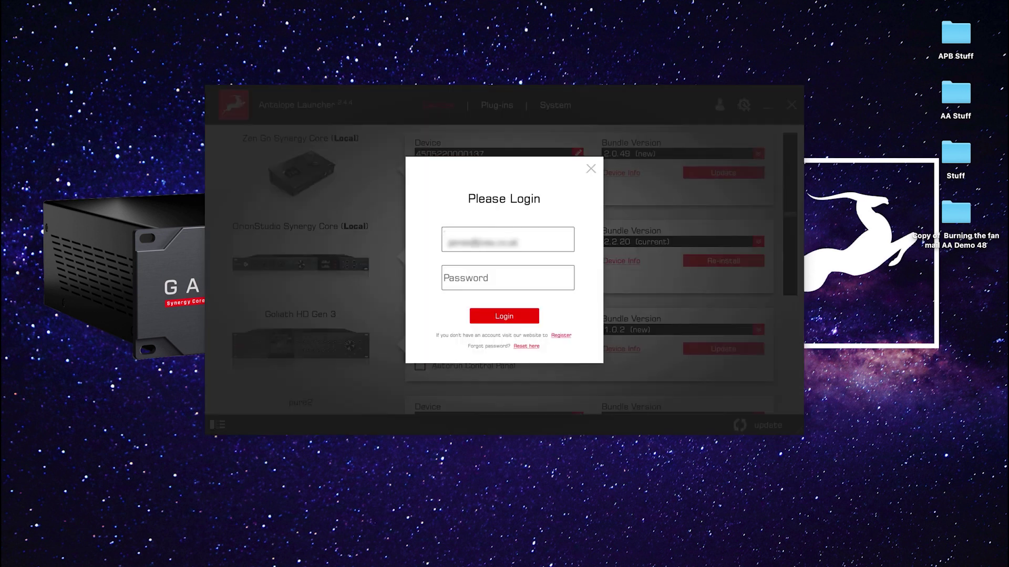
{"action": "left_click", "coordinate": [508, 278]}
{"action": "type", "text": "••••••"}
{"action": "key", "text": "Return"}
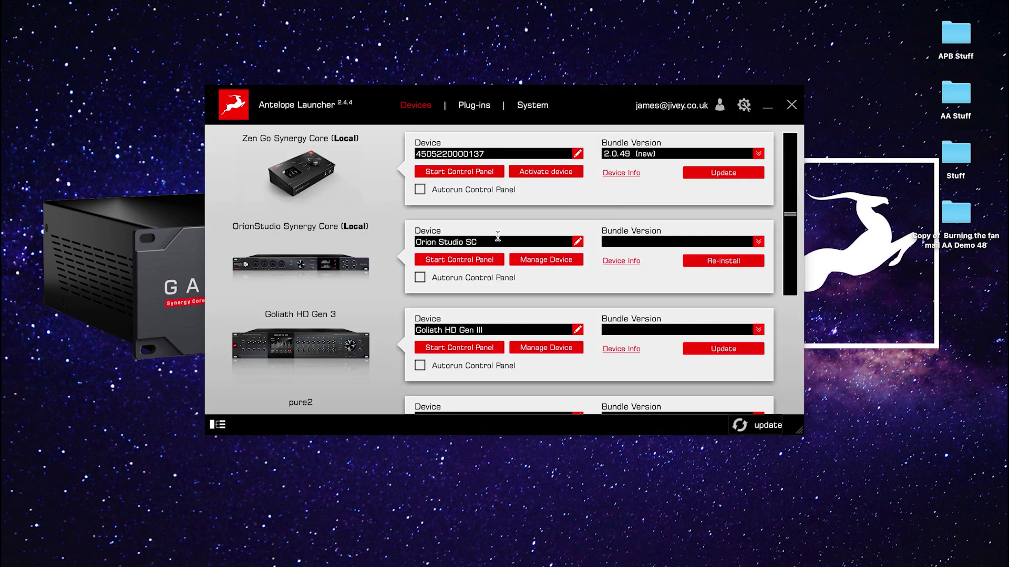
Step: Activate Zen Go Synergy Core with the Discrete 4/8, Verge Mic Emulations and Edge Duo bundles
{"action": "left_click", "coordinate": [541, 173]}
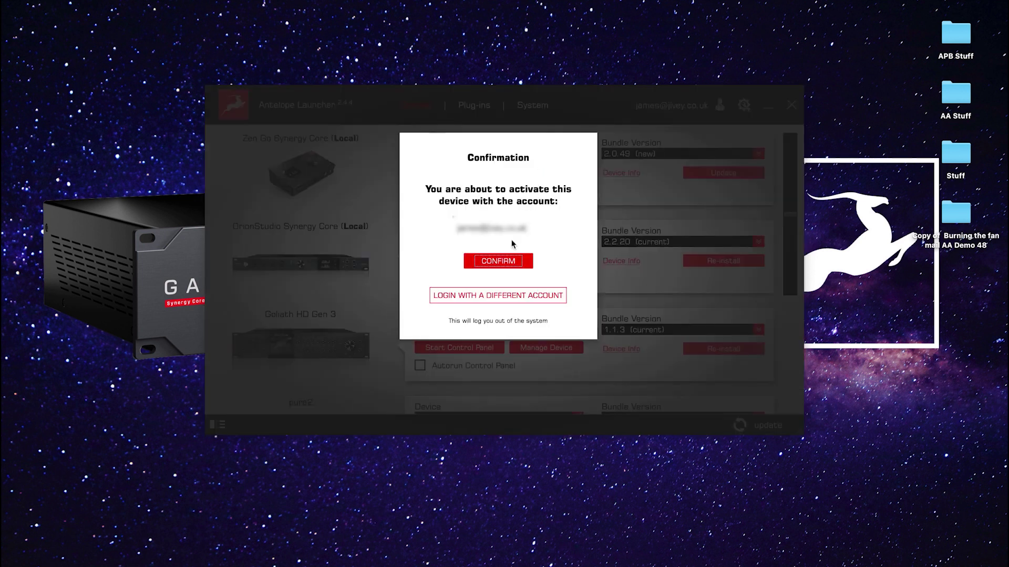
{"action": "left_click", "coordinate": [507, 262]}
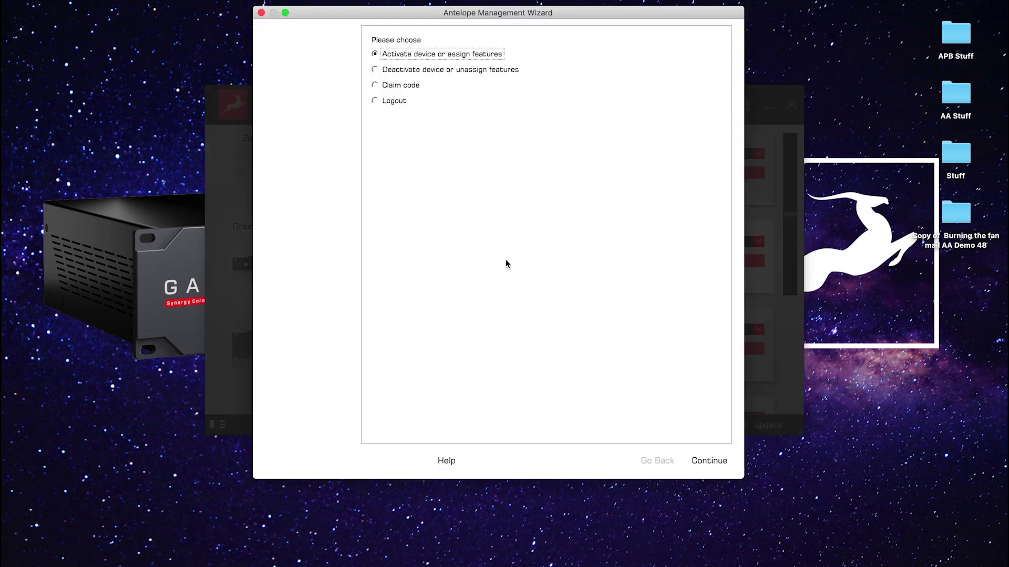
{"action": "left_click", "coordinate": [705, 462]}
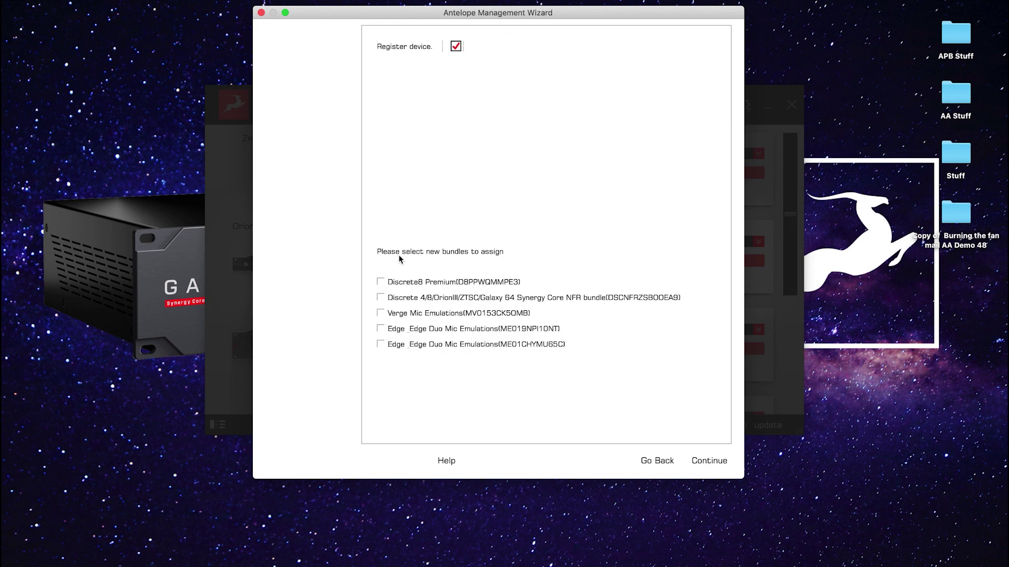
{"action": "left_click", "coordinate": [381, 298]}
{"action": "left_click", "coordinate": [381, 313]}
{"action": "left_click", "coordinate": [381, 328]}
{"action": "left_click", "coordinate": [700, 462]}
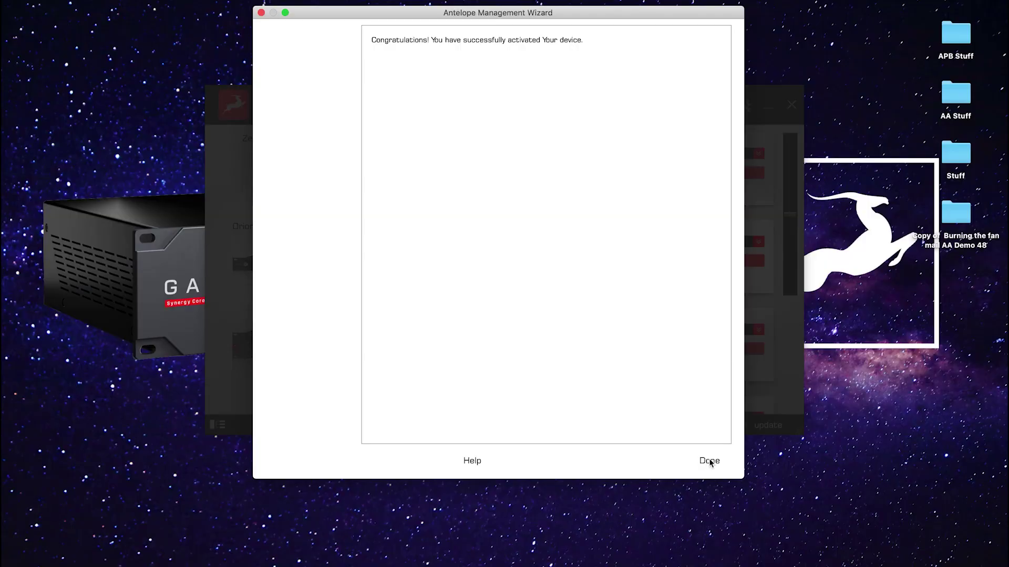
{"action": "left_click", "coordinate": [710, 460]}
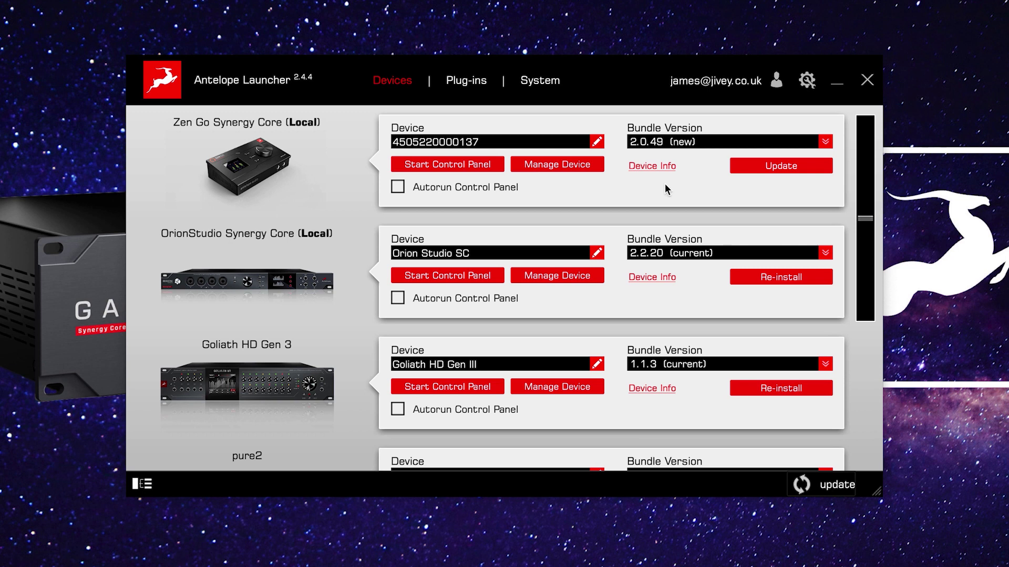
Step: Pick Zen Go bundle version 2.0.49, run Update, and confirm the firmware update
{"action": "left_click", "coordinate": [688, 144]}
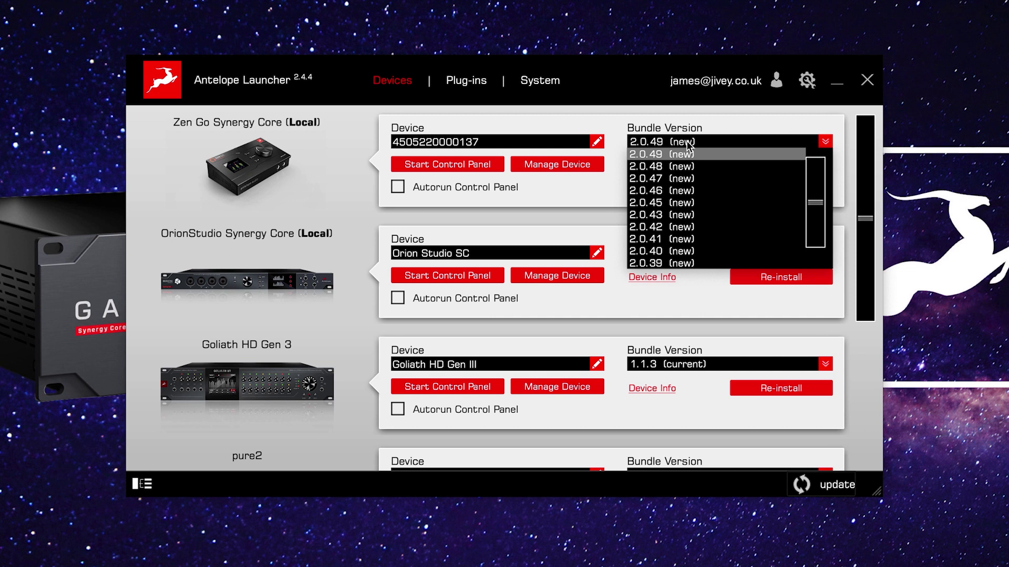
{"action": "left_click_drag", "start_coordinate": [817, 213], "coordinate": [818, 183]}
{"action": "left_click", "coordinate": [654, 144]}
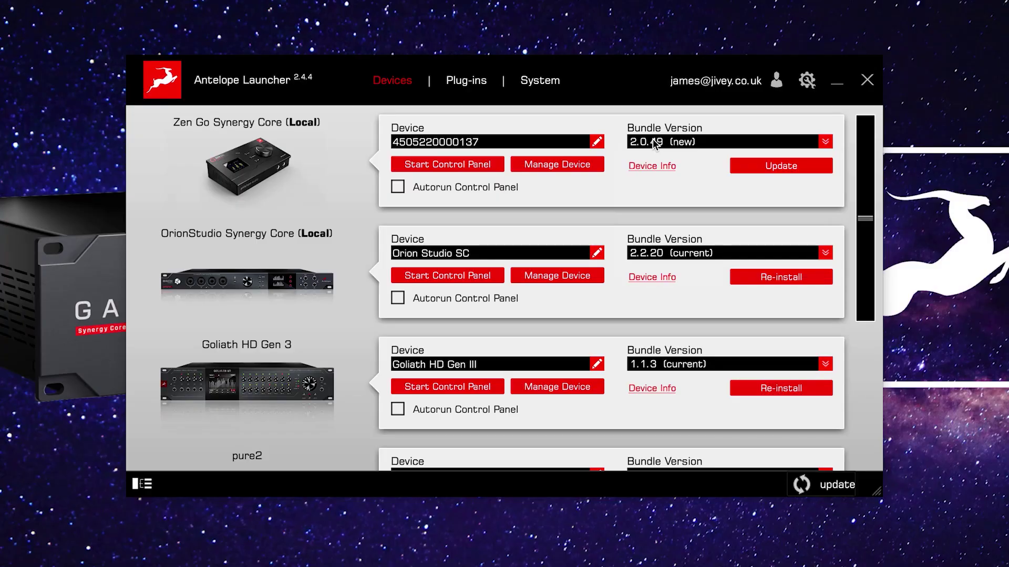
{"action": "left_click", "coordinate": [654, 145]}
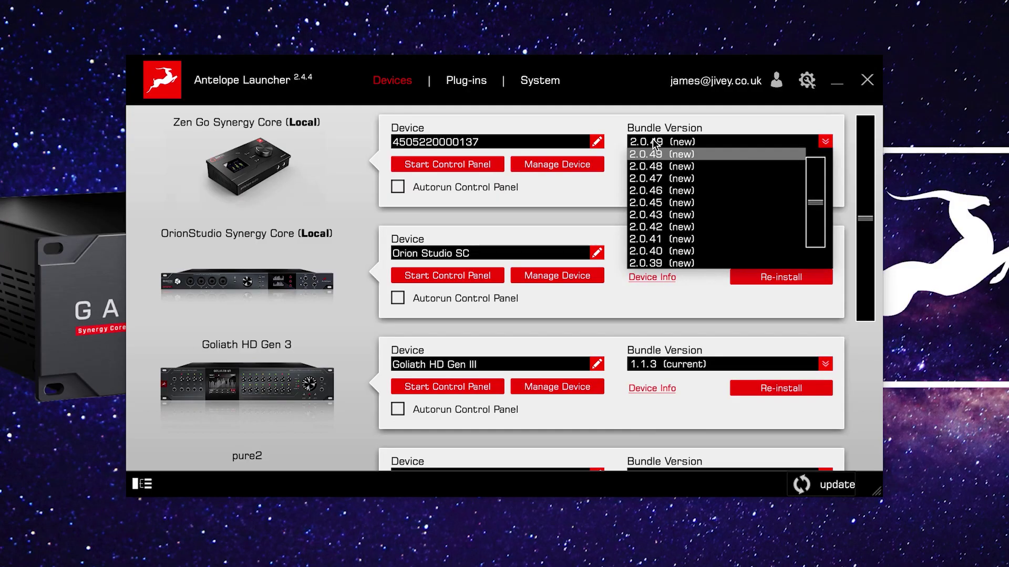
{"action": "left_click", "coordinate": [655, 152]}
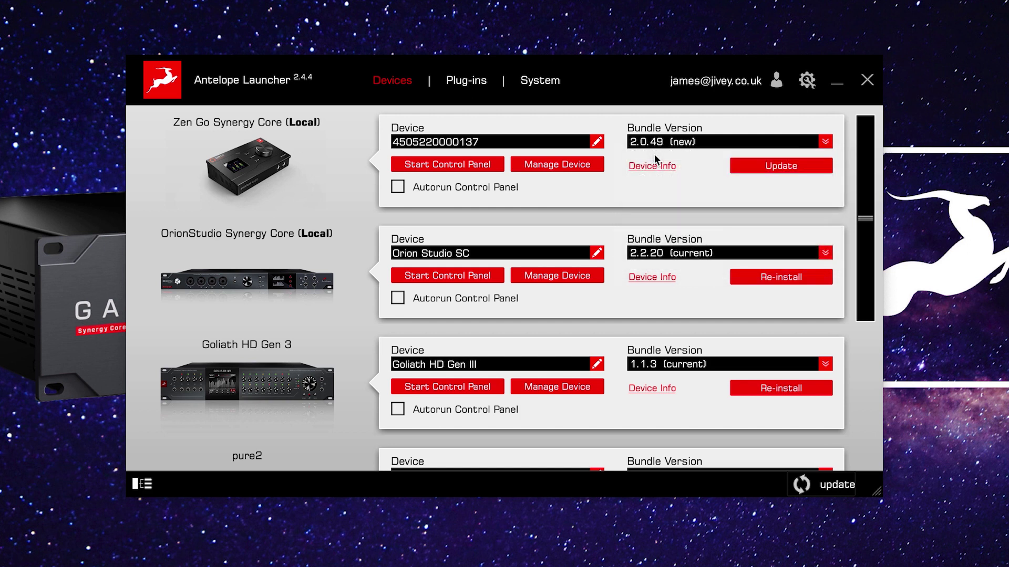
{"action": "left_click", "coordinate": [776, 167]}
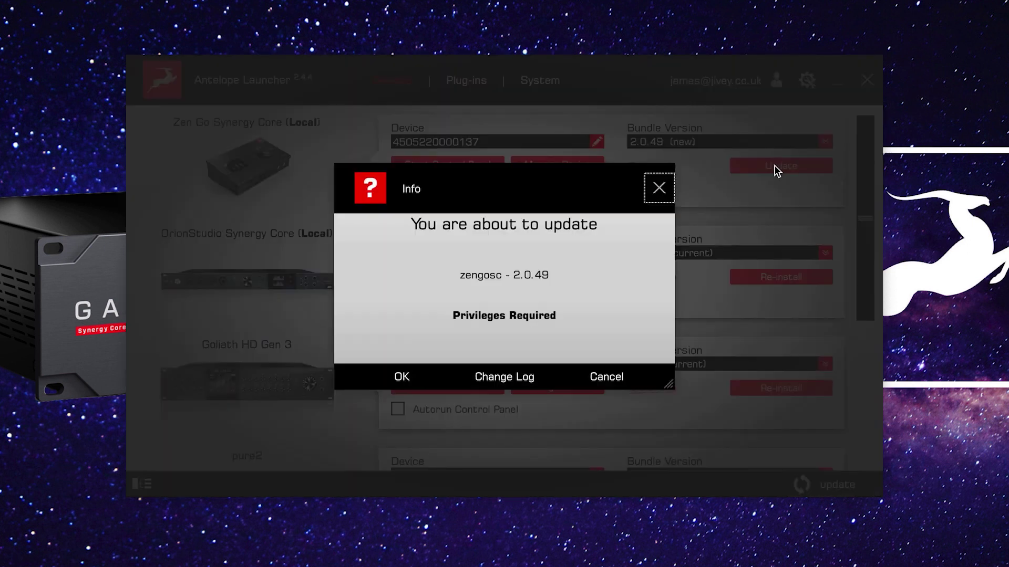
{"action": "left_click", "coordinate": [402, 377]}
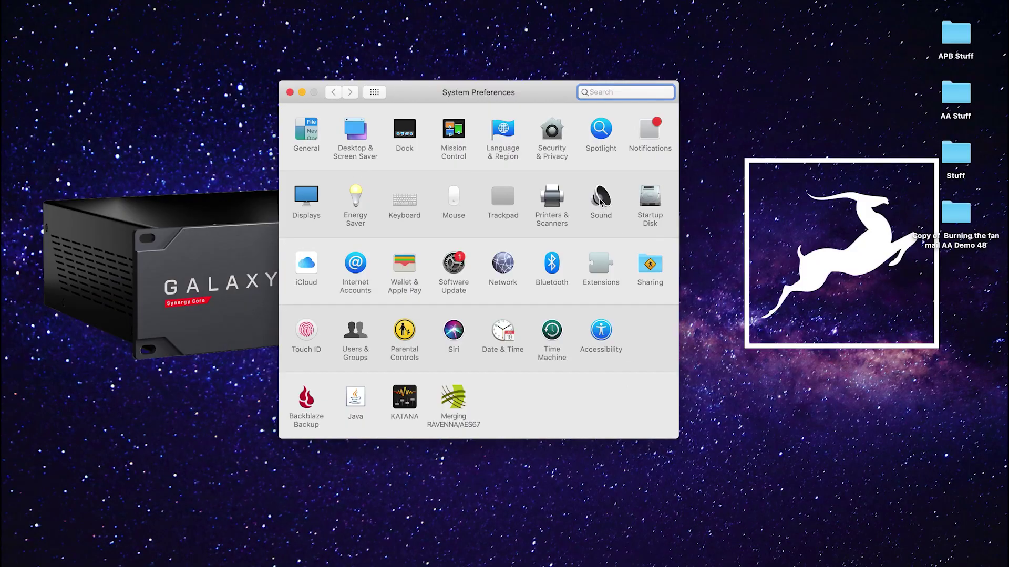
Step: Choose ZenGoSC as the output device in the Sound preferences
{"action": "left_click", "coordinate": [600, 200]}
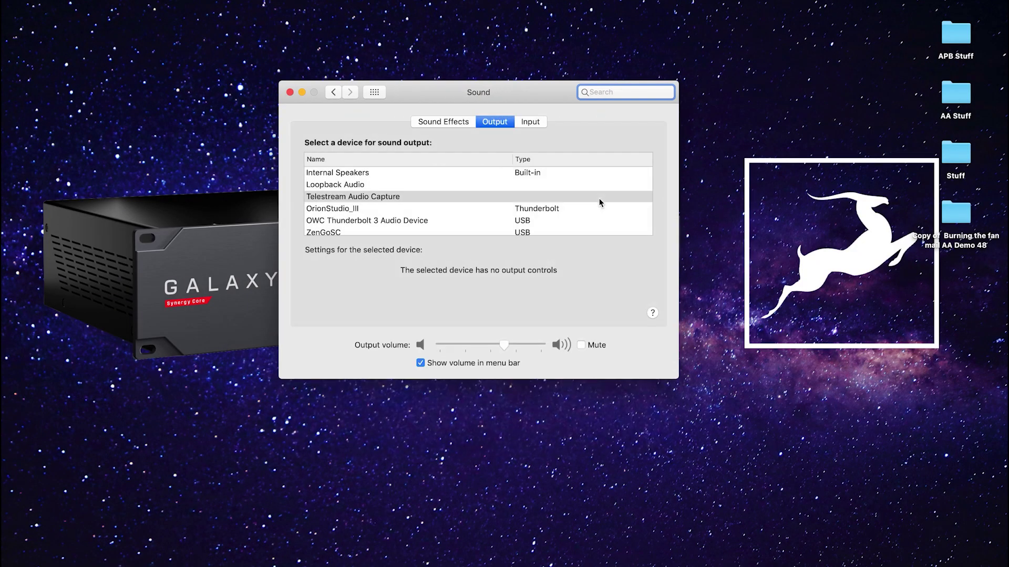
{"action": "left_click", "coordinate": [338, 233]}
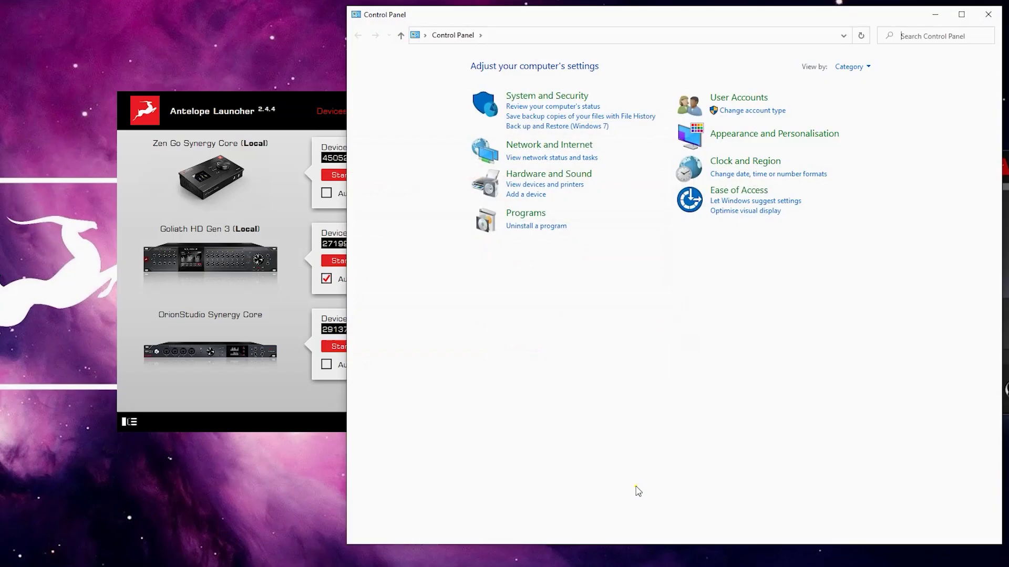
Step: Open Hardware and Sound > Sound to confirm ZenGo SC USB Audio Driver Playback 1/2 is default
{"action": "left_click", "coordinate": [532, 174]}
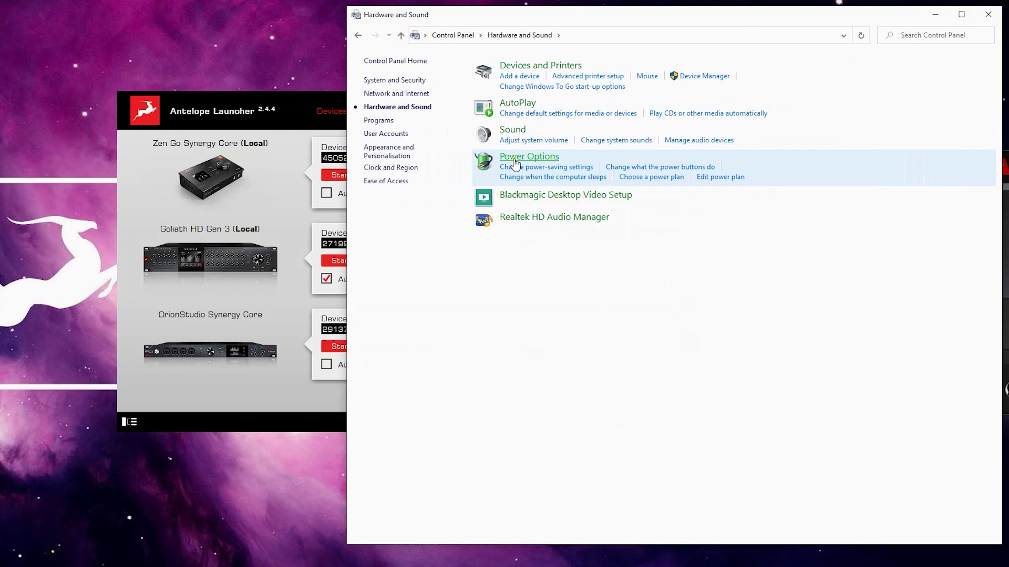
{"action": "left_click", "coordinate": [513, 131]}
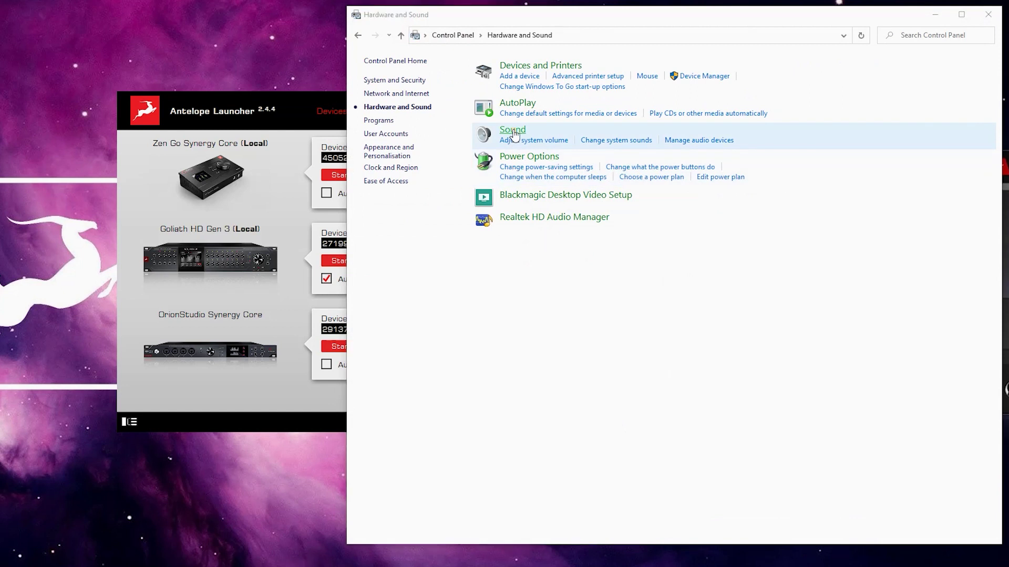
{"action": "left_click_drag", "start_coordinate": [305, 181], "coordinate": [300, 261]}
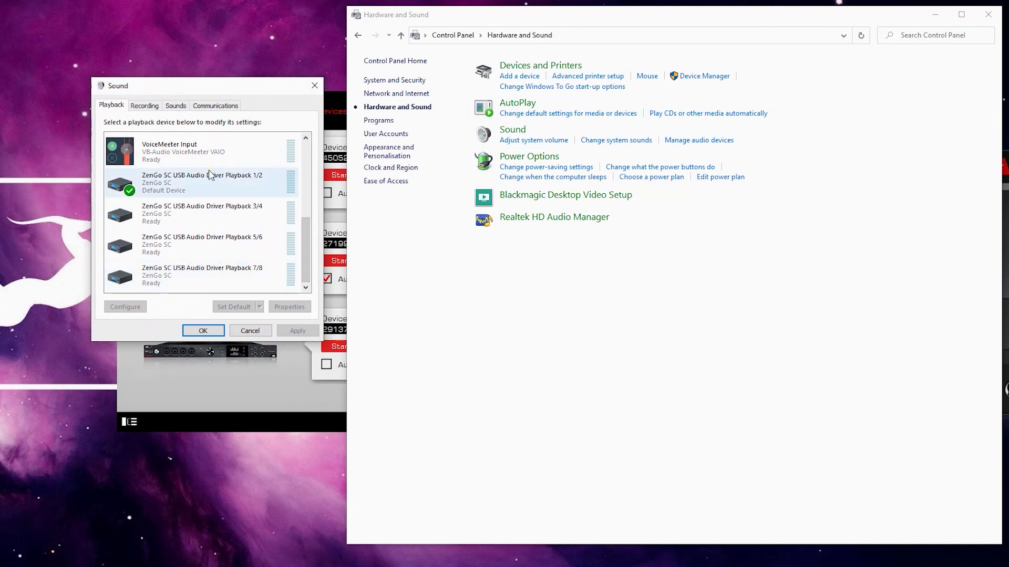